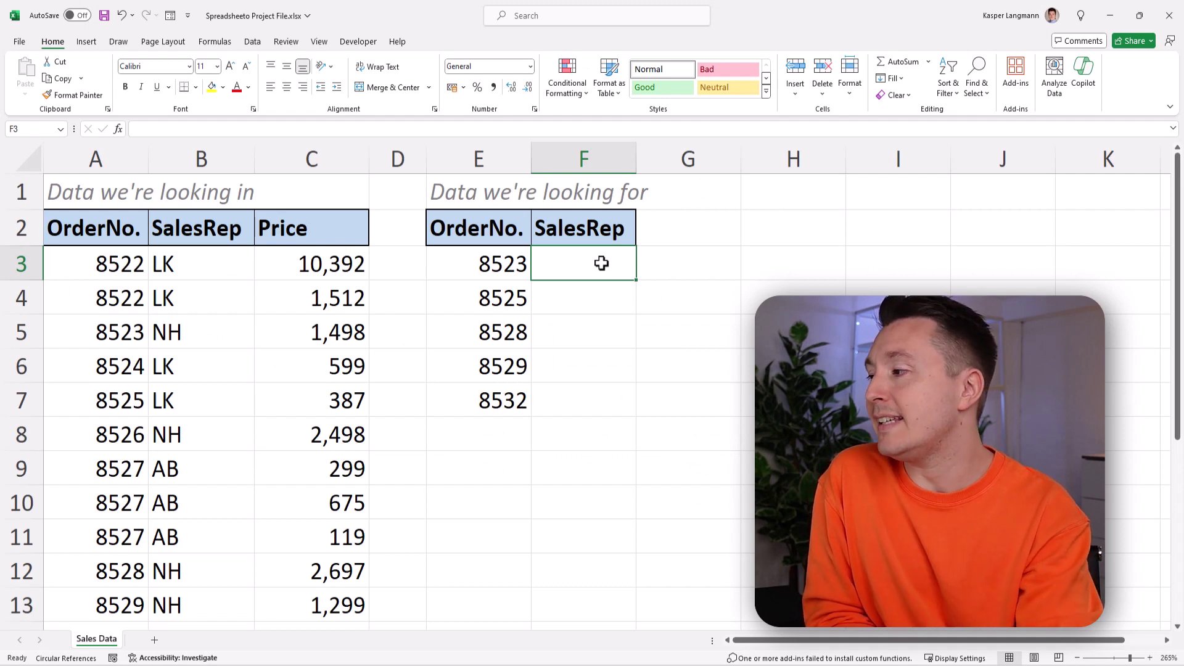
Start =VLOOKUP( in F3 to look up the order numbers in E3:E7 for F3:F7
drag(499, 266, 489, 399)
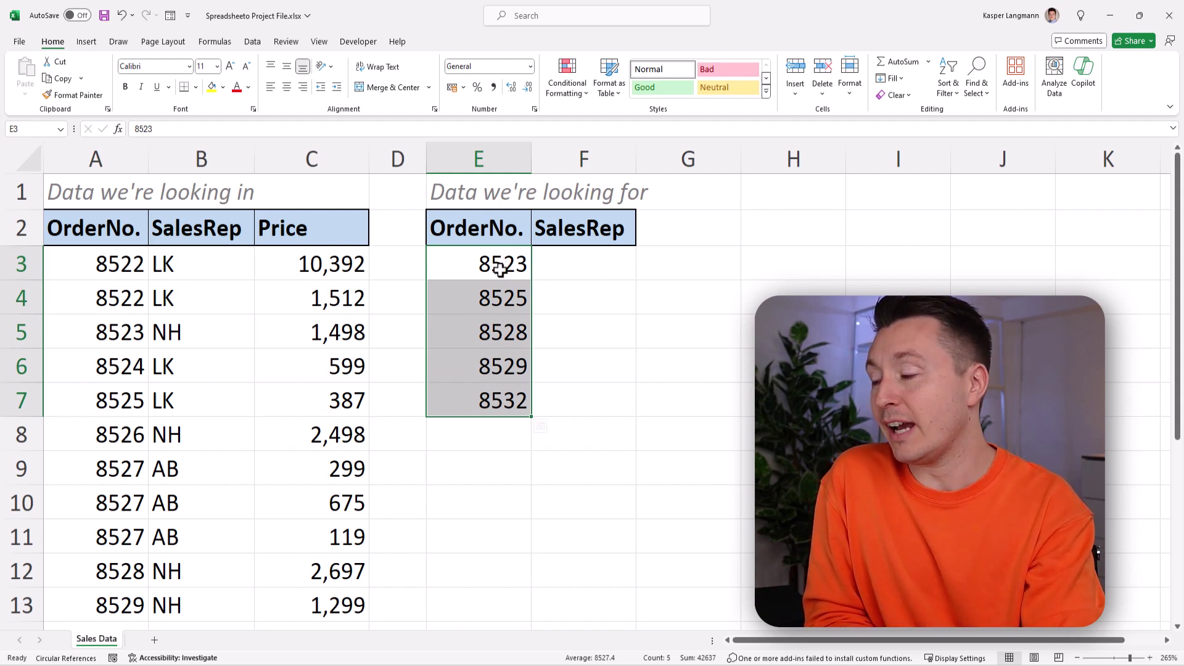
click(580, 263)
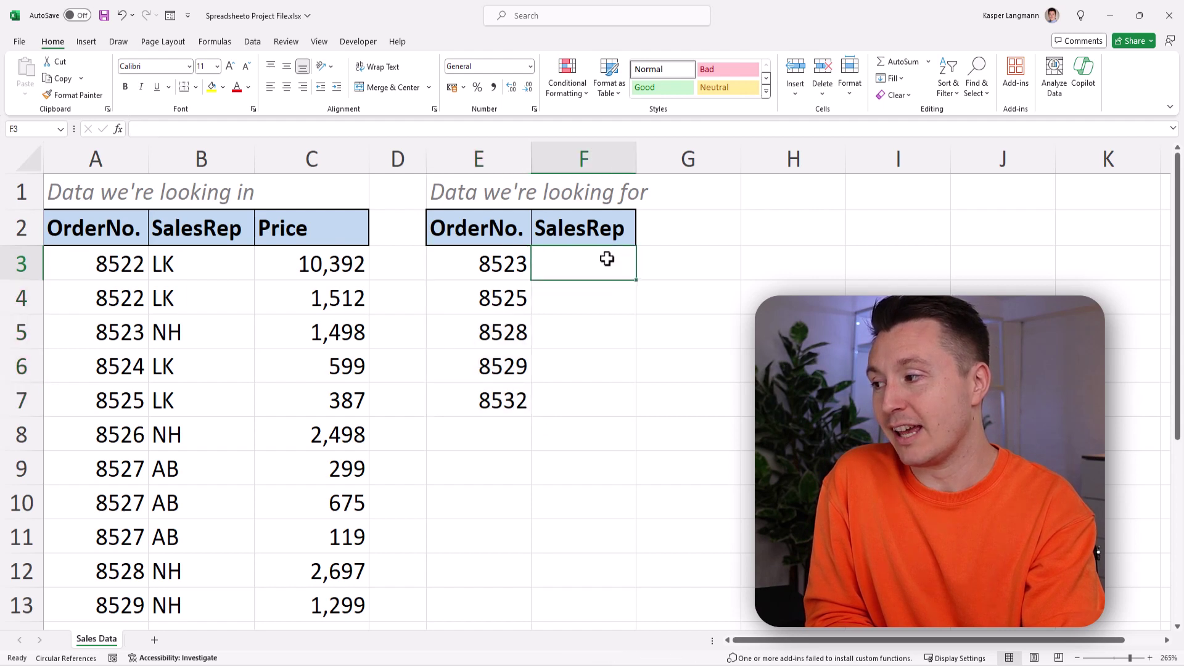
shift+click(571, 396)
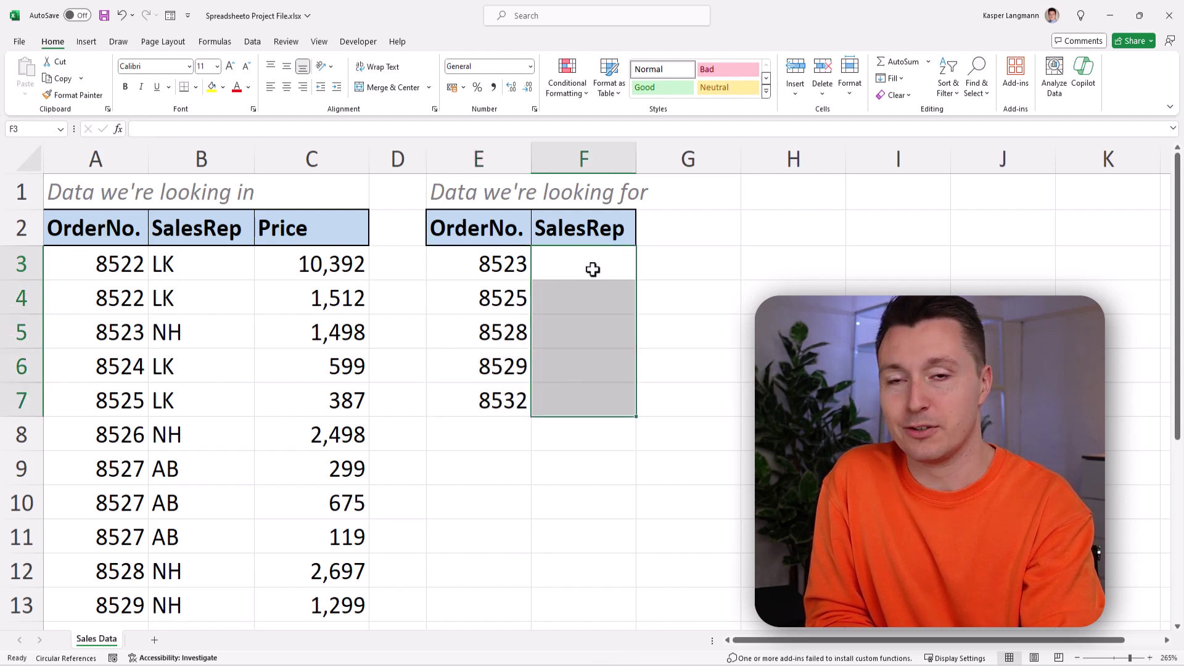
click(623, 262)
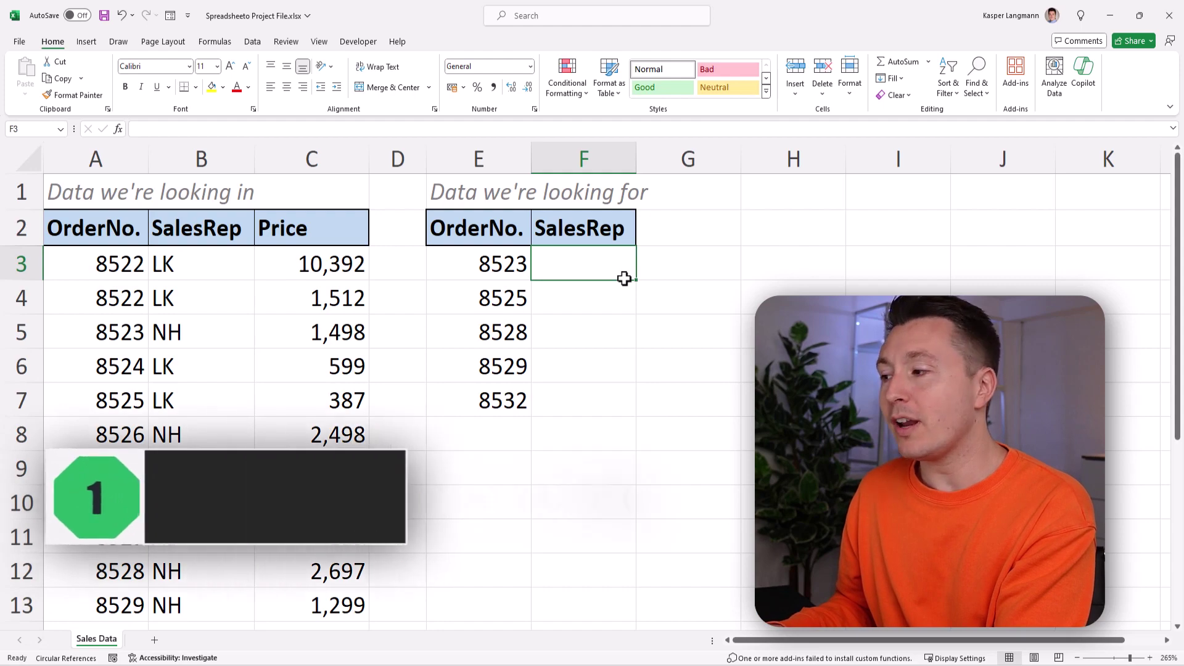
text(=)
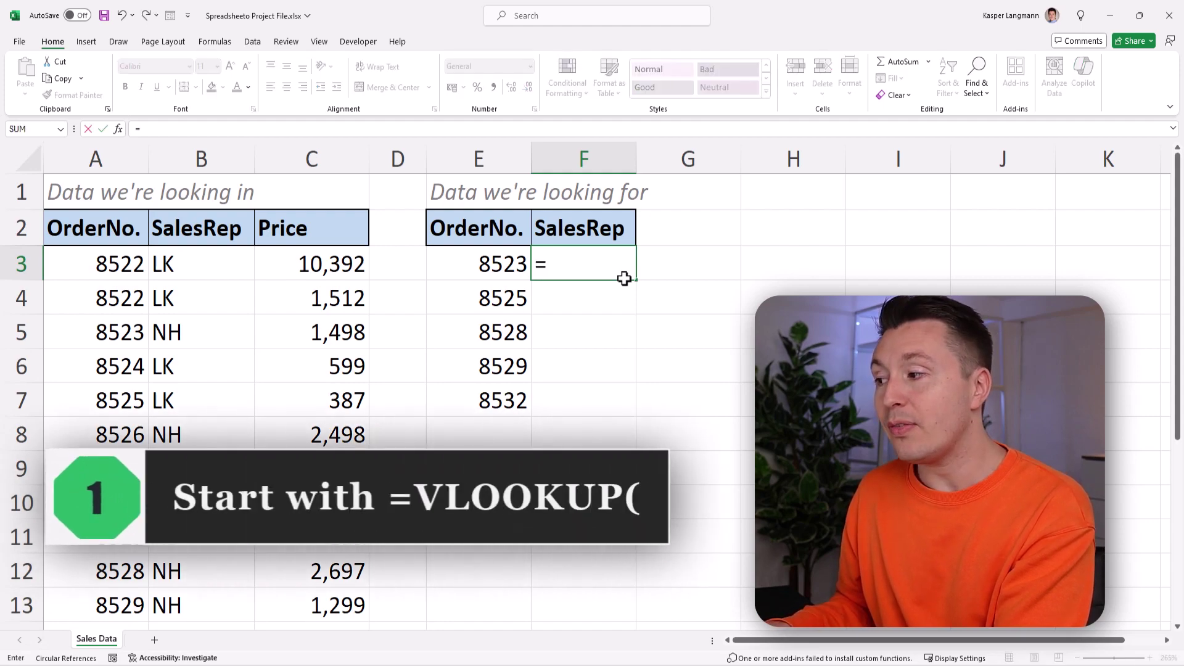
text(VLOOKUP()
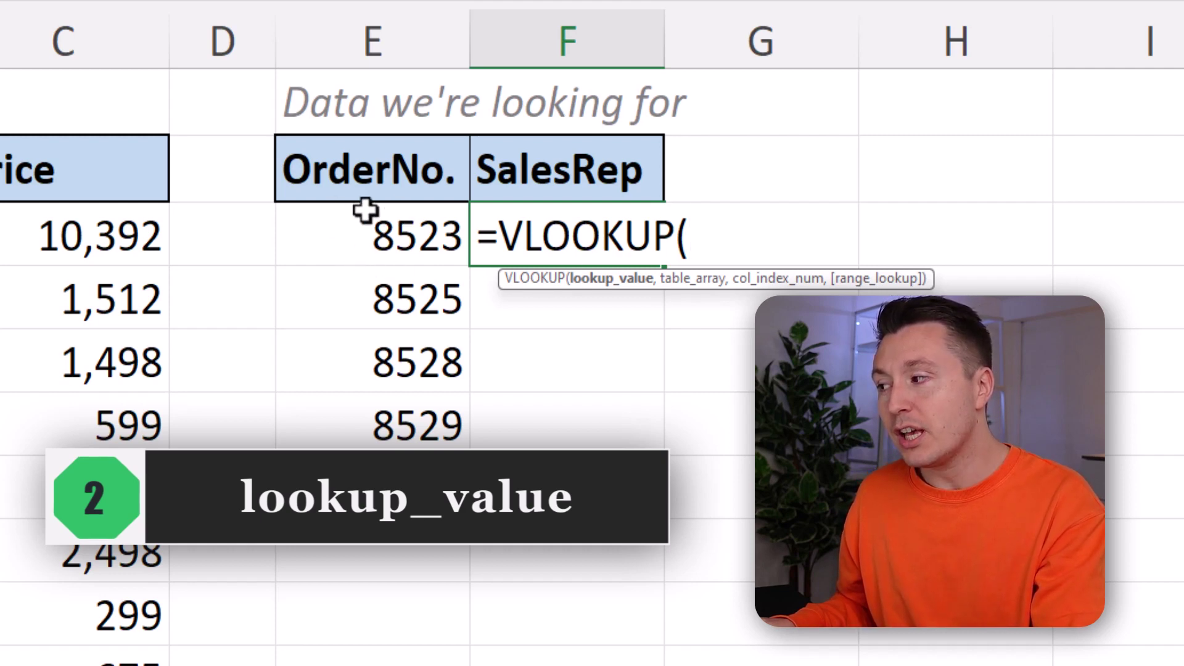
Use order number E3 as the lookup value, giving =VLOOKUP(E3,
click(375, 238)
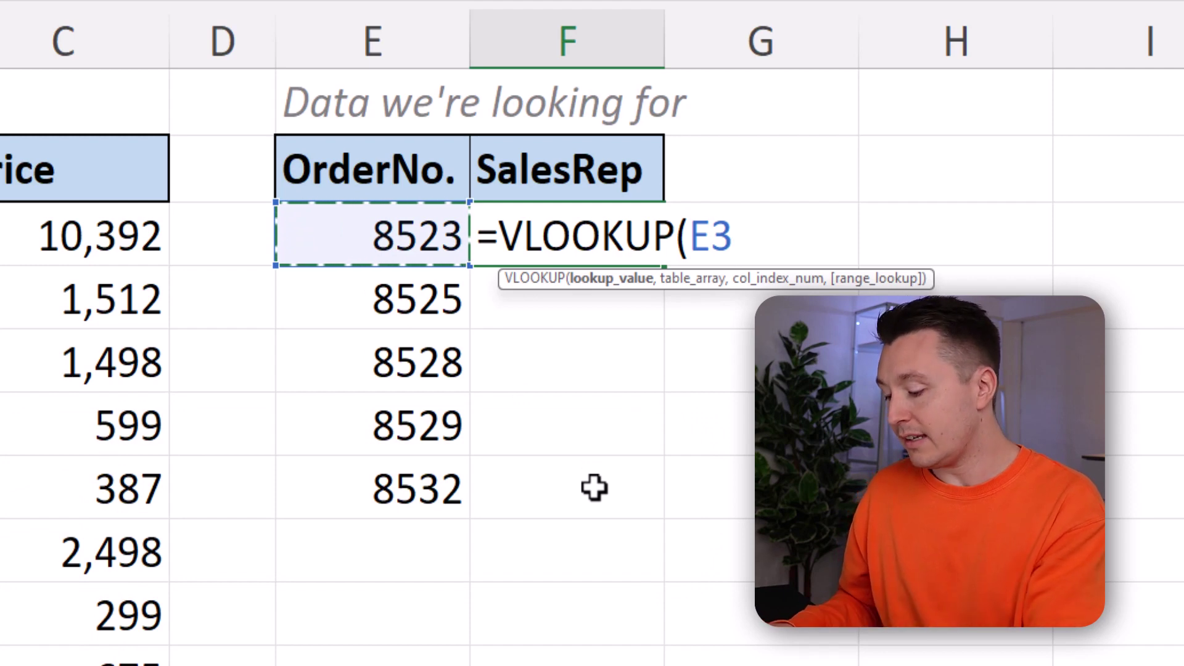
text(,)
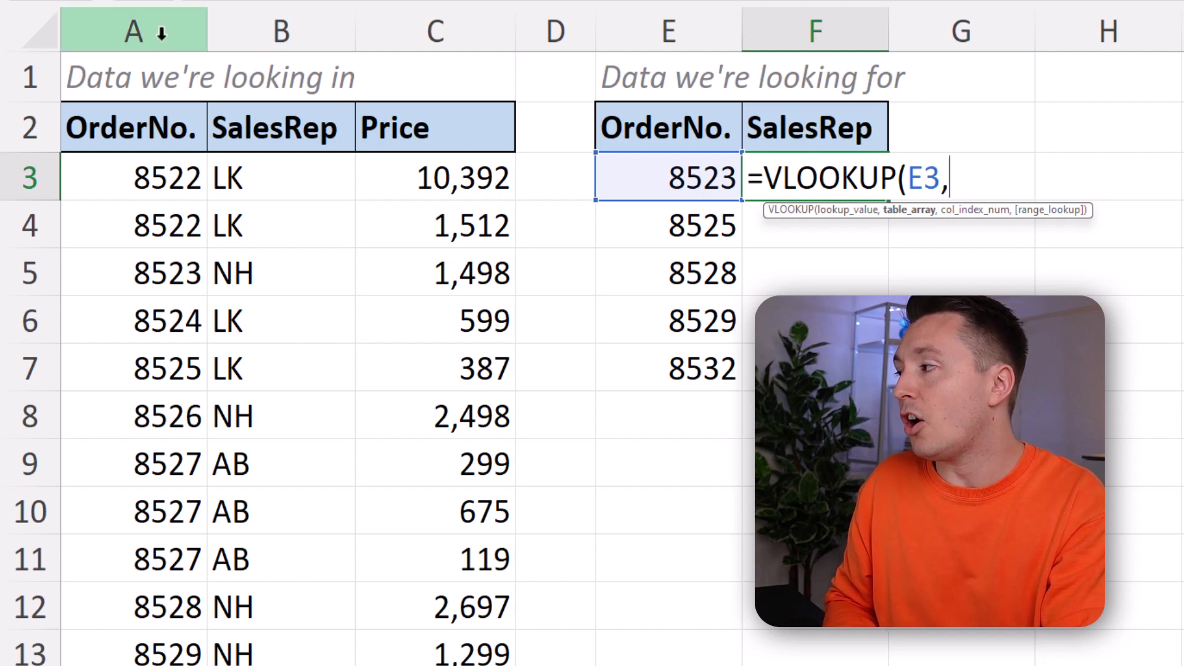
Set columns A:C as the table array so the formula reads =VLOOKUP(E3,A:C,
drag(164, 28, 431, 31)
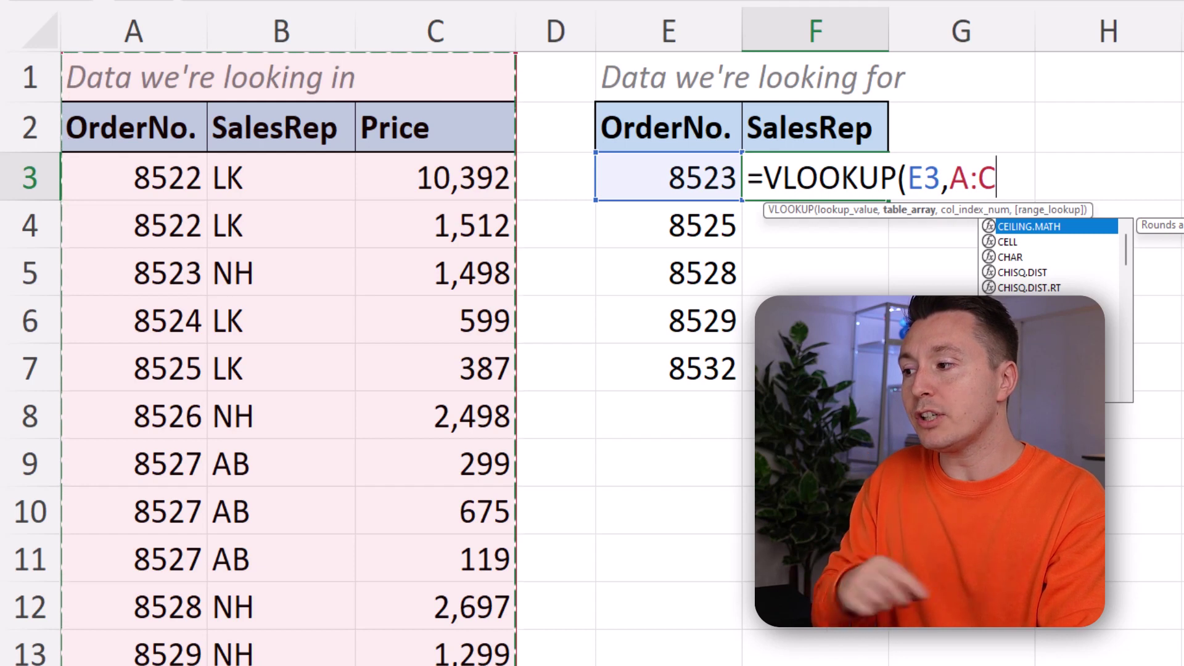
drag(952, 179, 1002, 177)
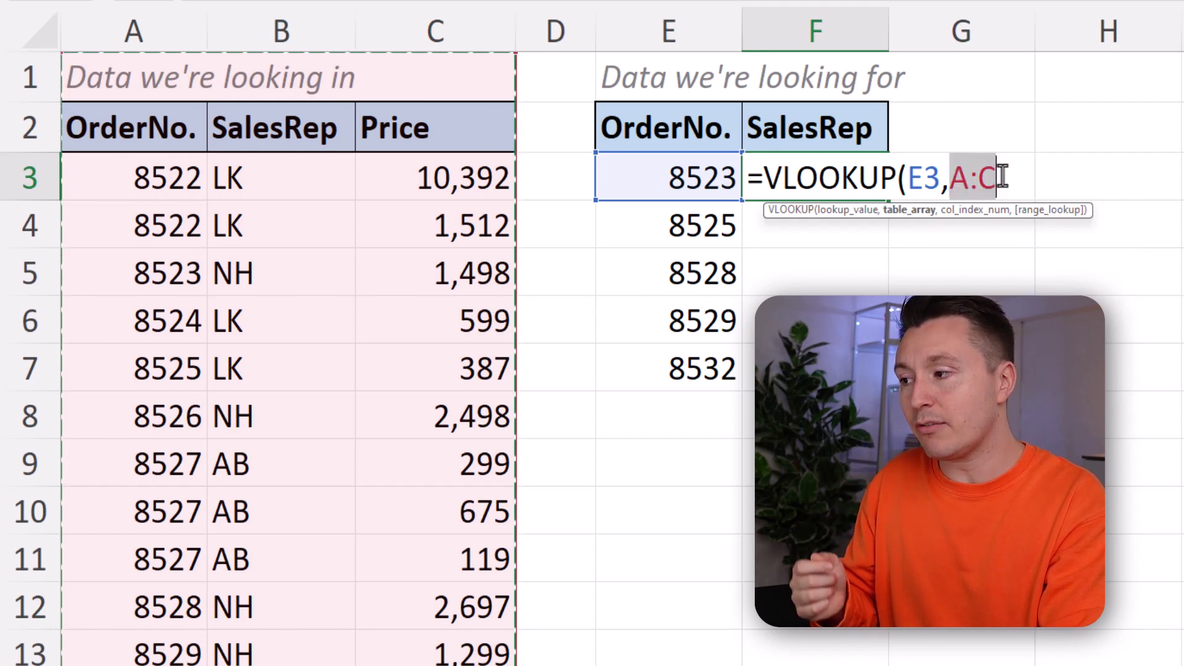
click(1002, 177)
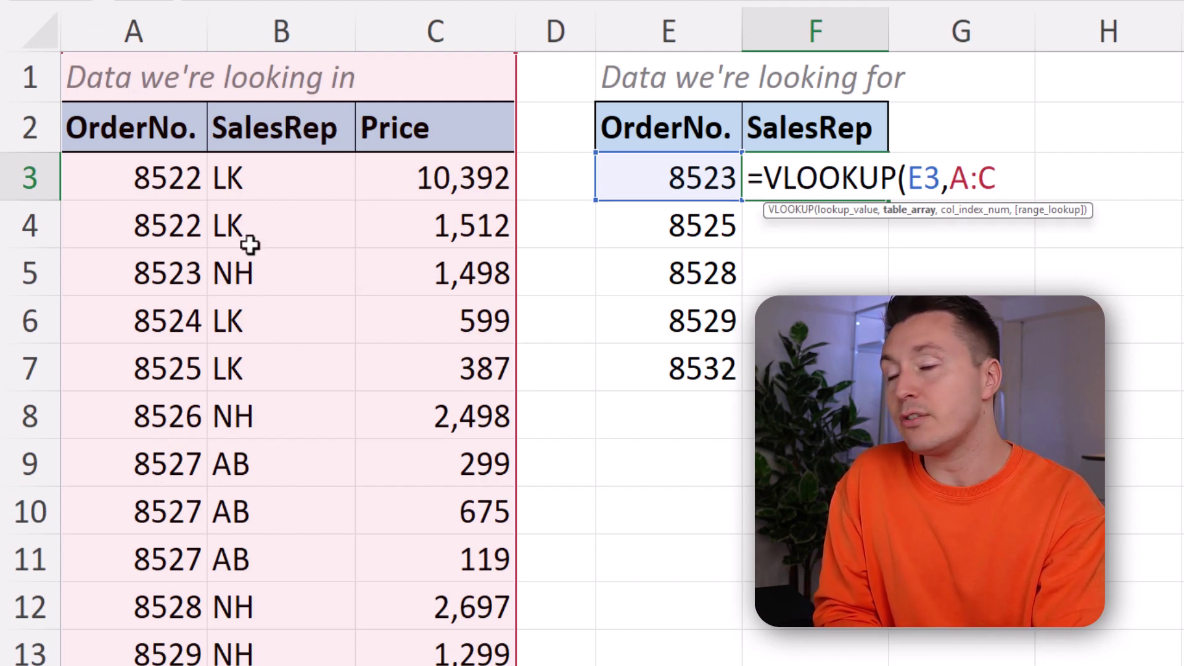
key(BackSpace)
key(BackSpace)
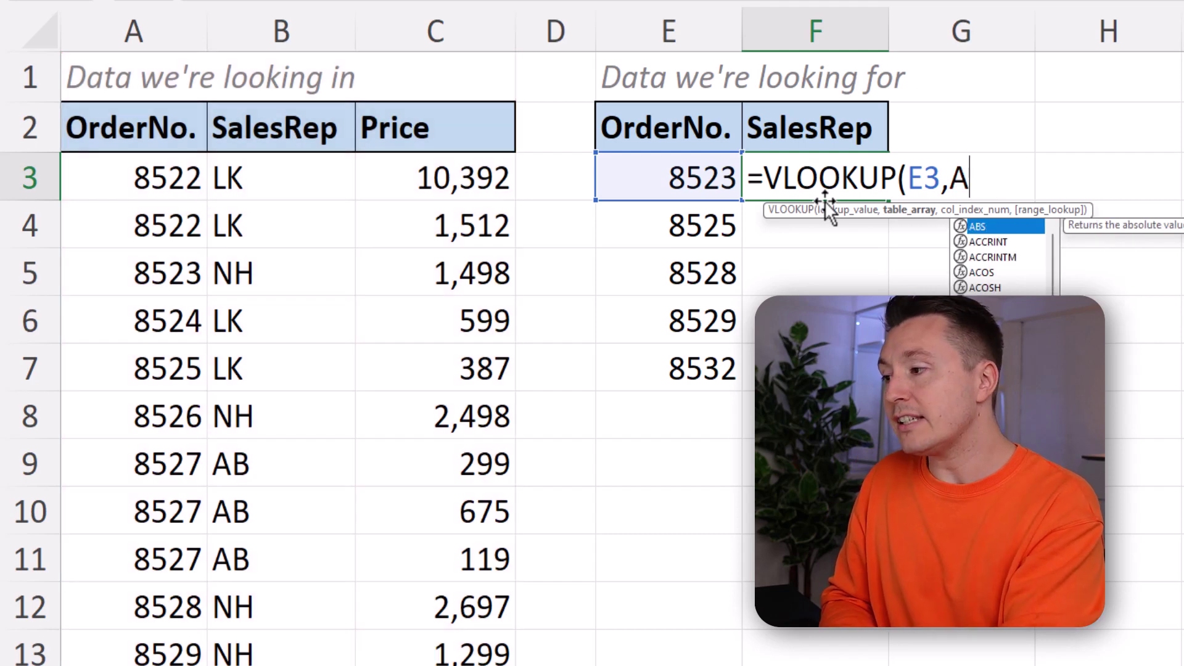
key(BackSpace)
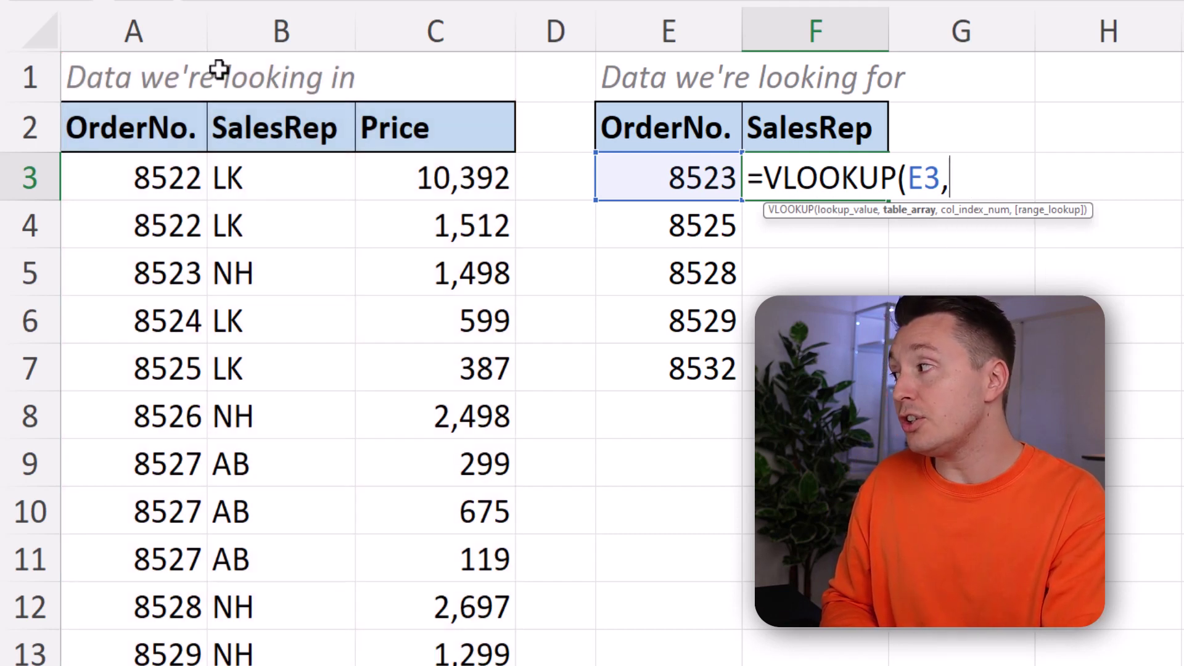
drag(132, 29, 271, 32)
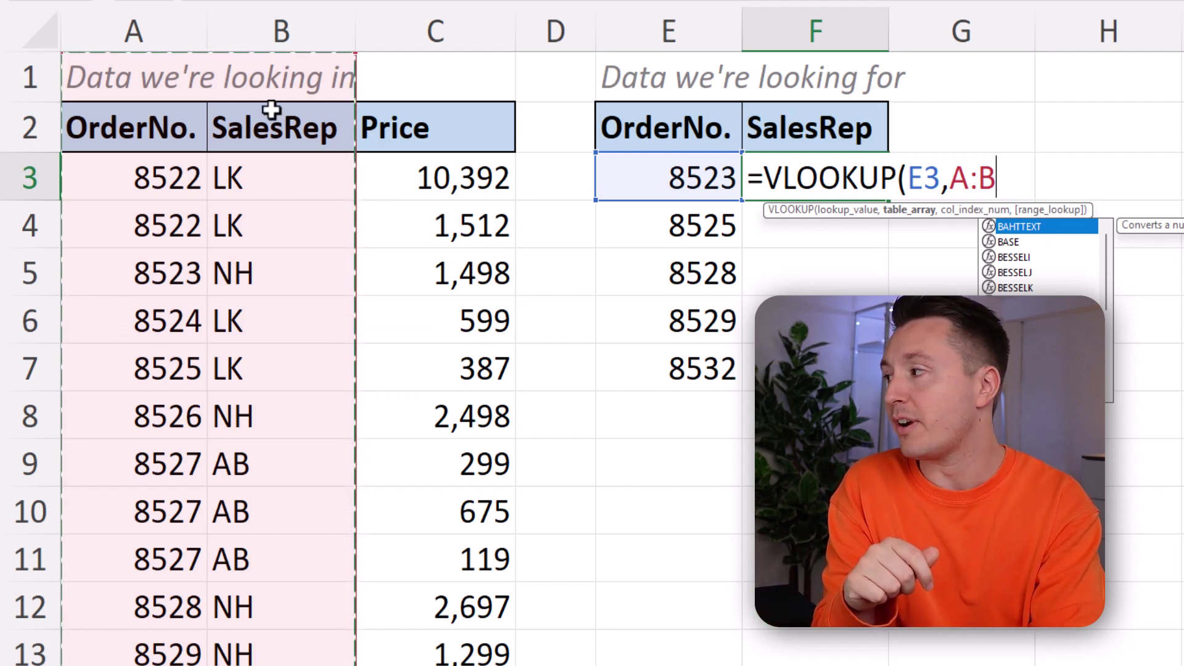
drag(142, 21, 512, 233)
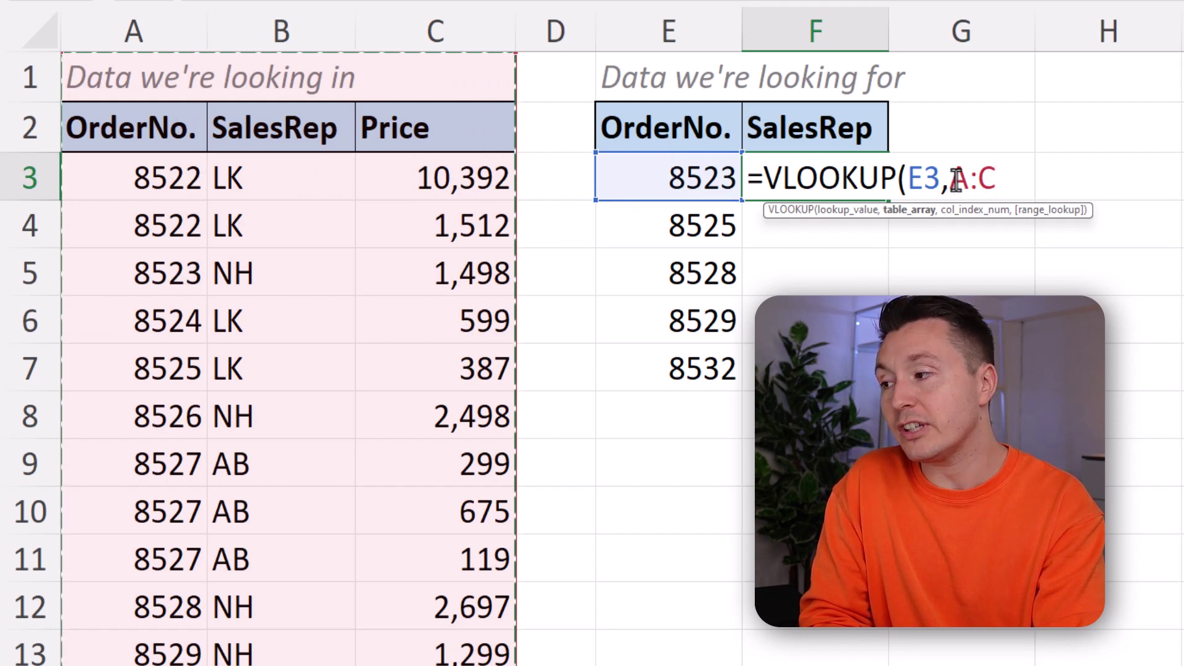
drag(950, 181, 991, 179)
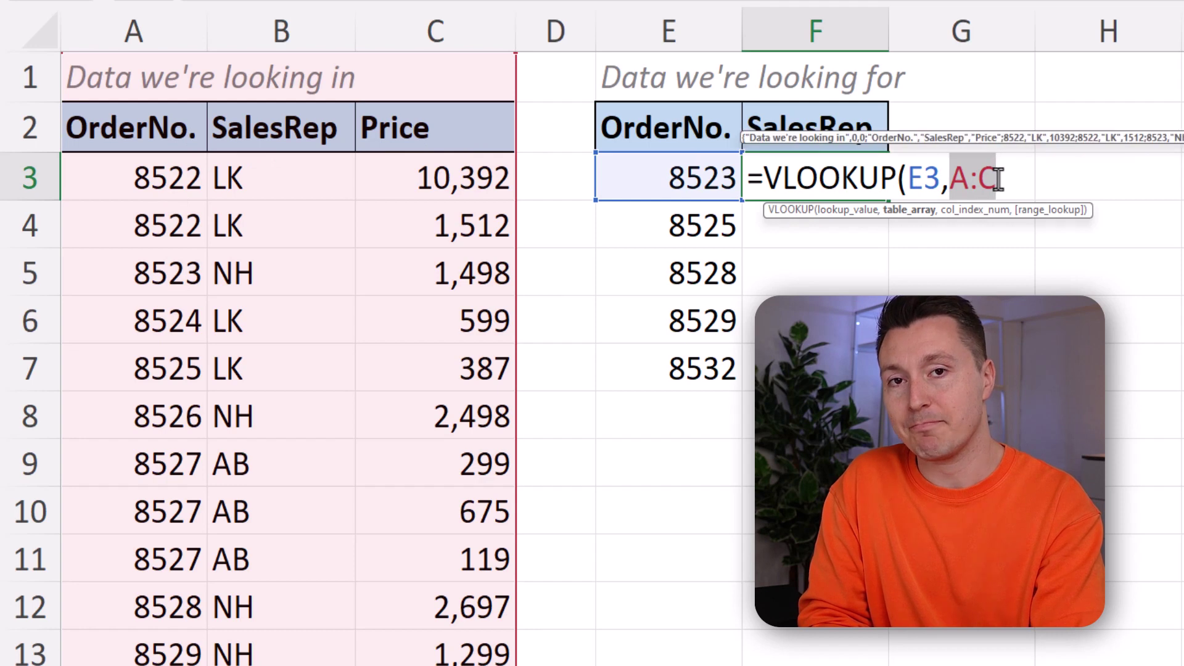
click(998, 179)
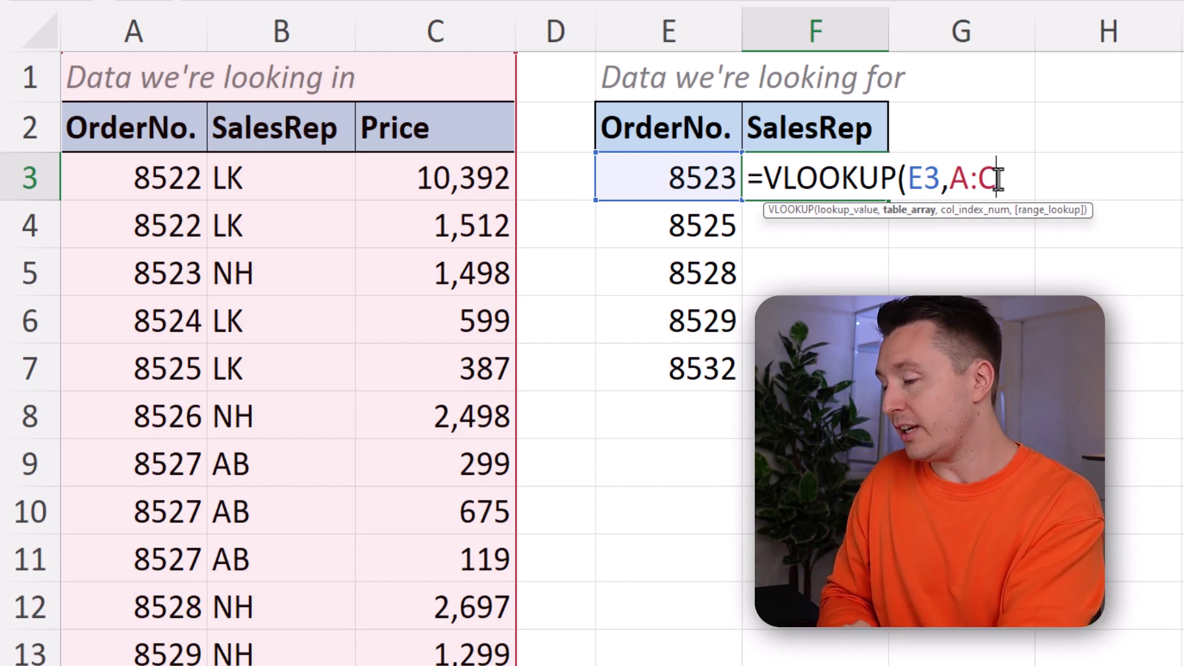
text(,)
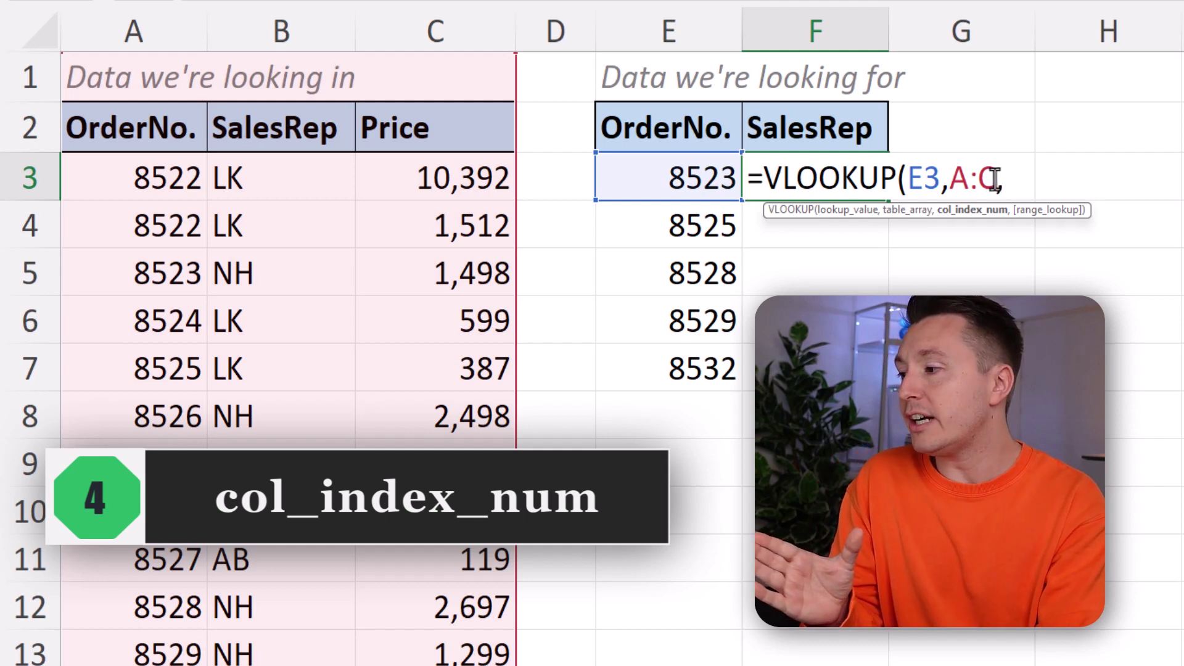
Enter 2 as the column index to return the SalesRep column
drag(951, 182, 991, 185)
click(981, 213)
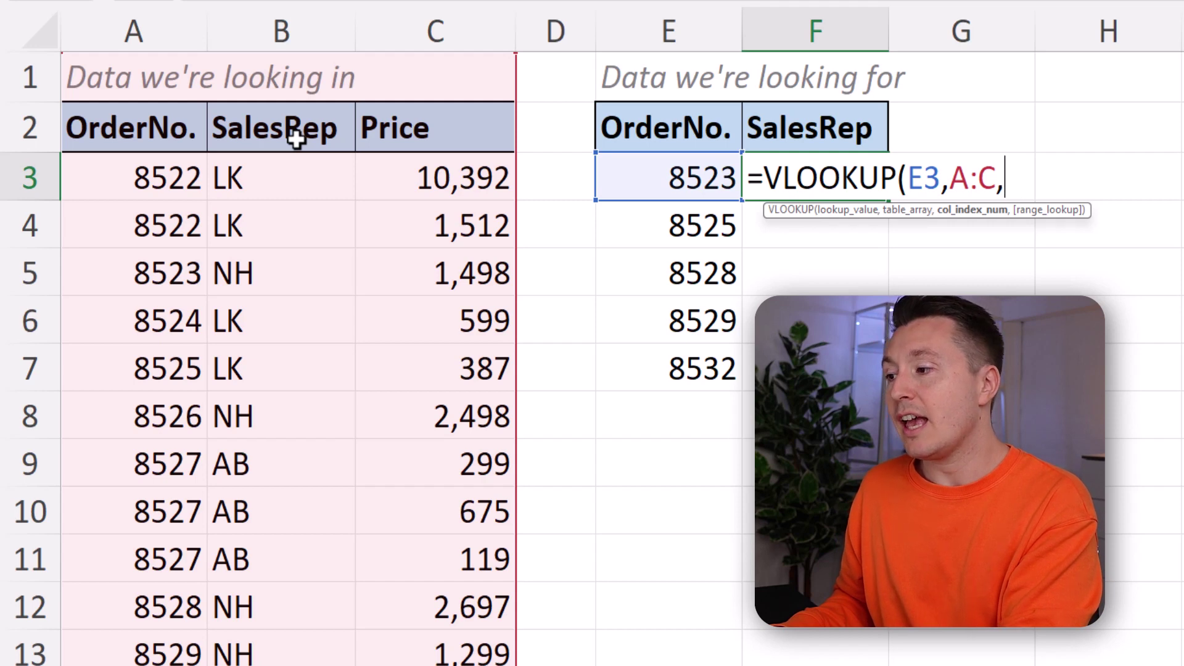
text(2)
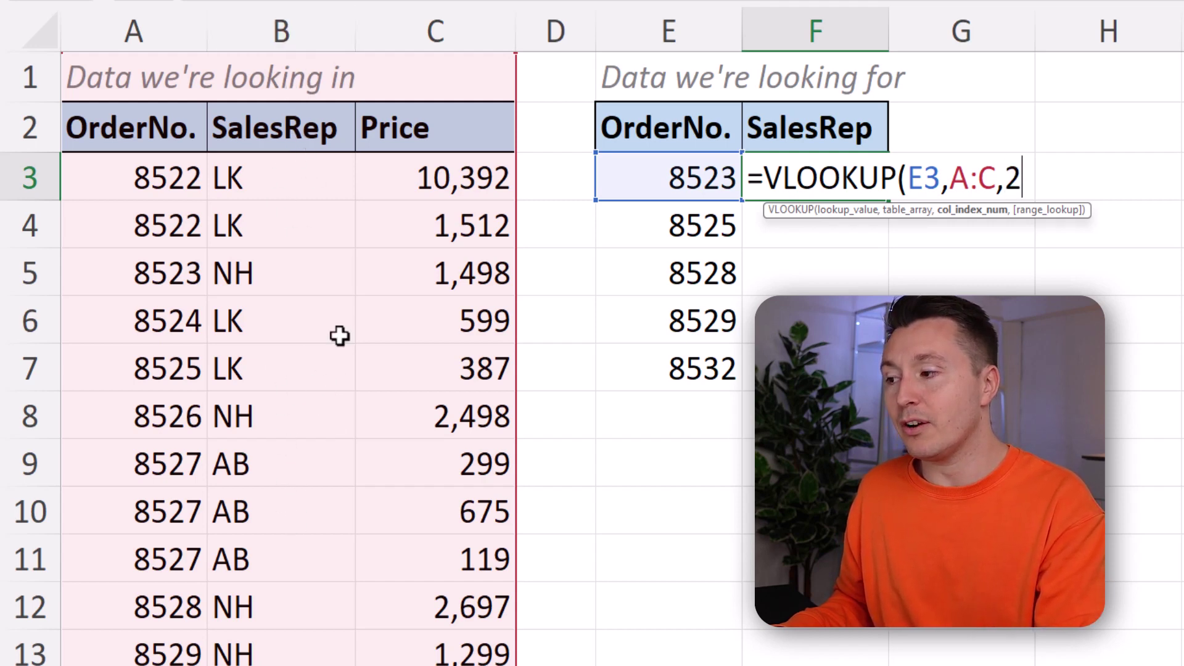
text(,)
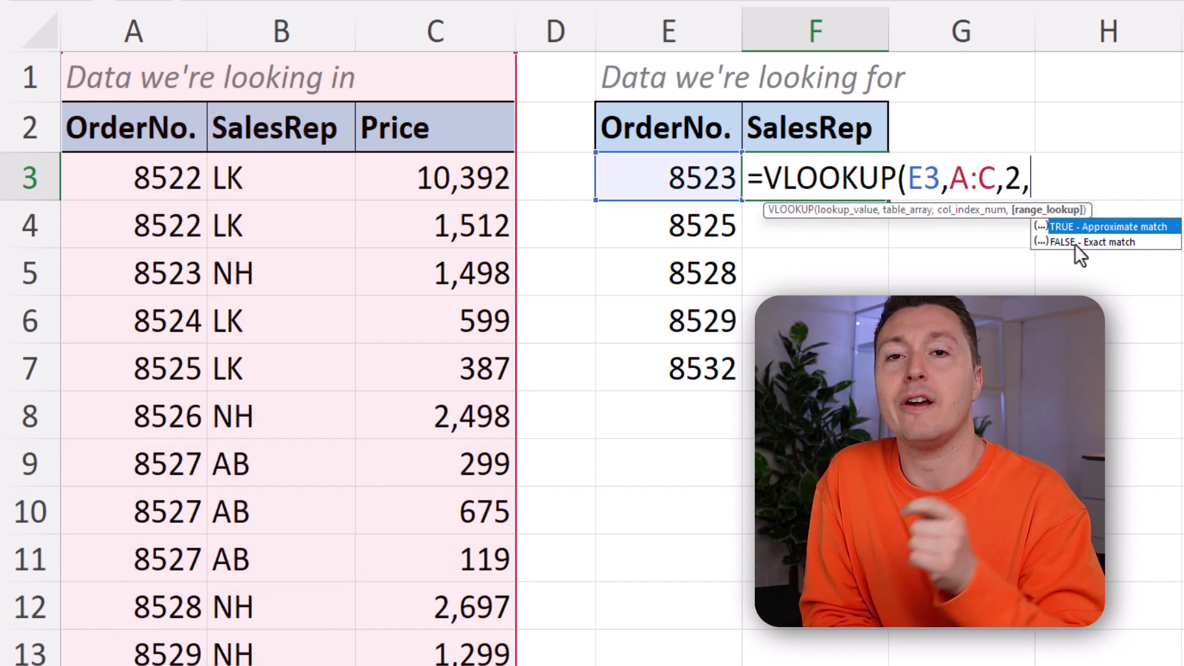
Add FALSE for exact matching, giving =VLOOKUP(E3,A:C,2,FALSE
click(1084, 241)
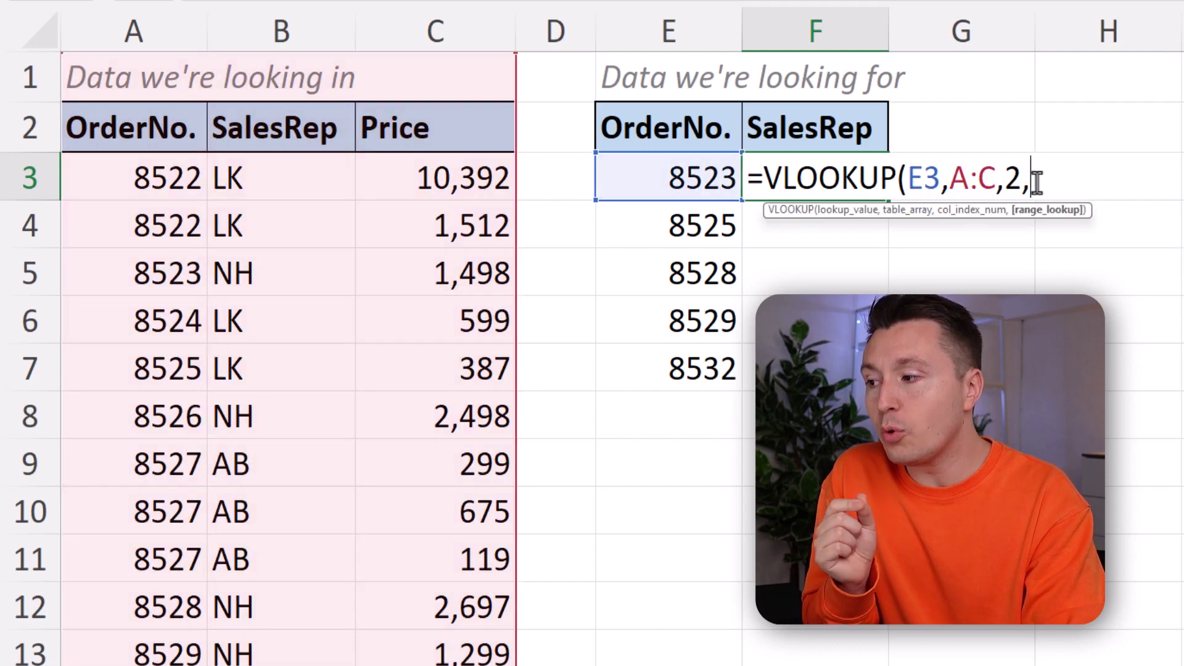
click(1036, 183)
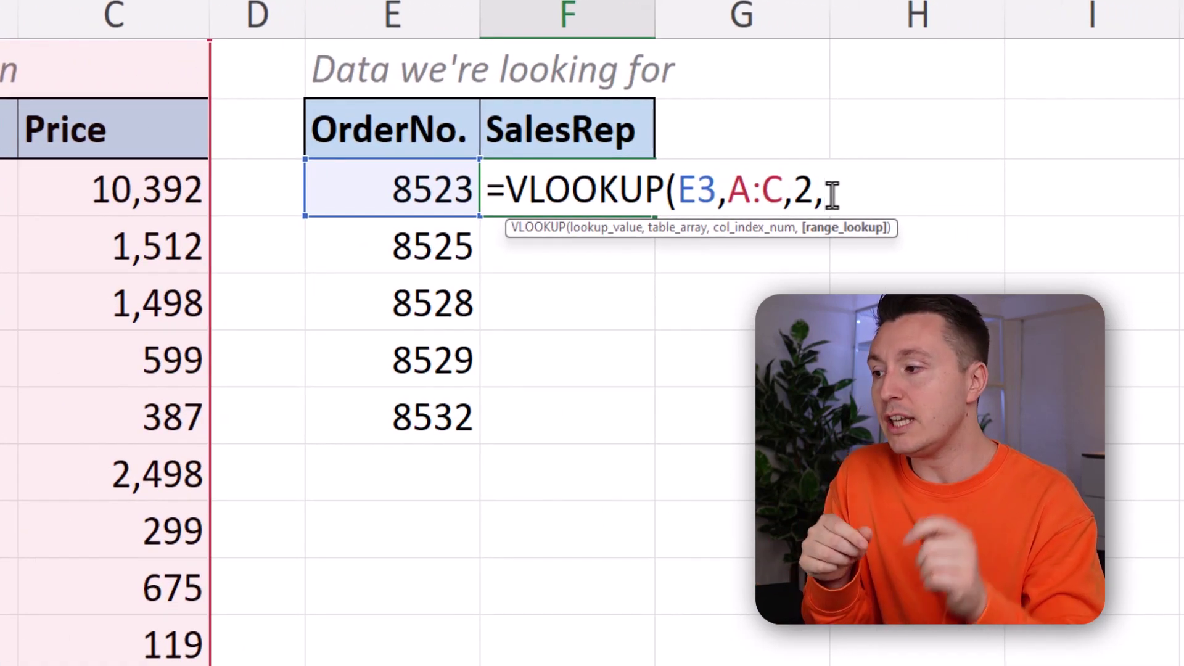
text(FALSE)
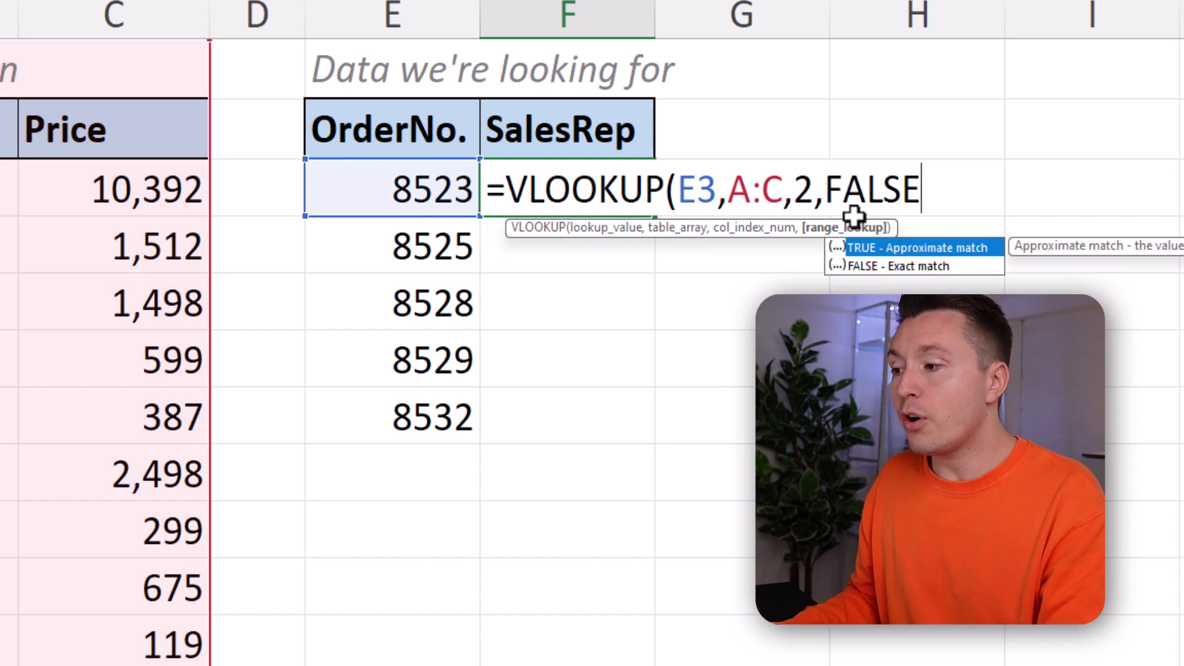
click(876, 265)
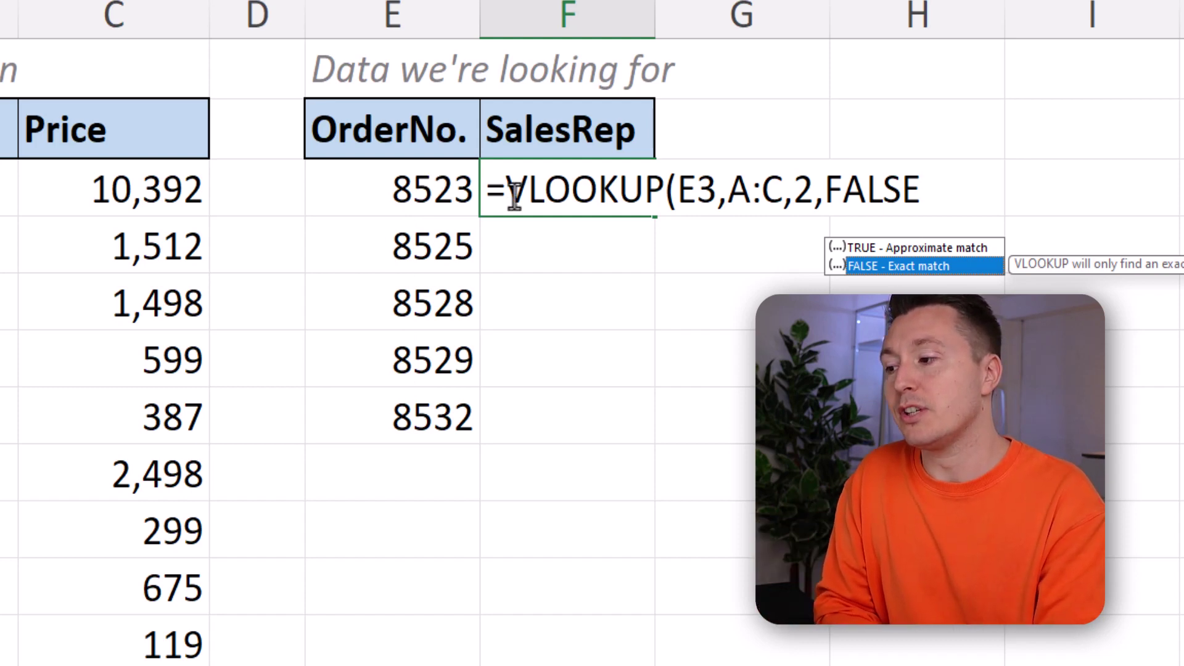
Close and enter the F3 formula, confirming it returns NH for order 8523
click(937, 180)
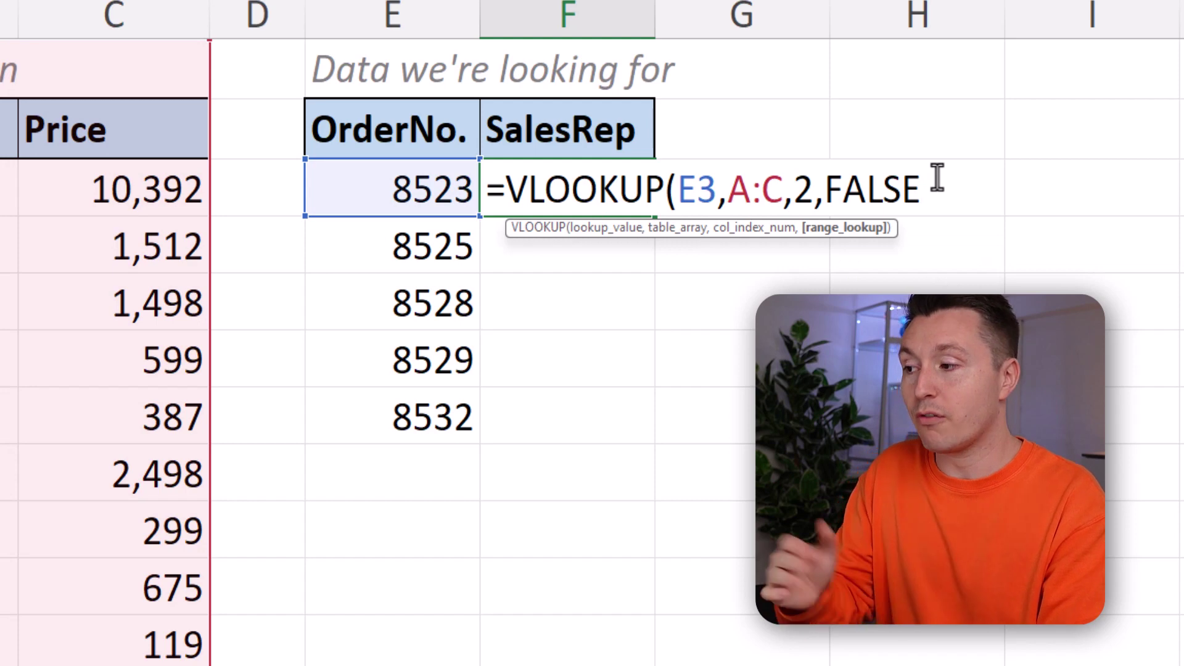
text())
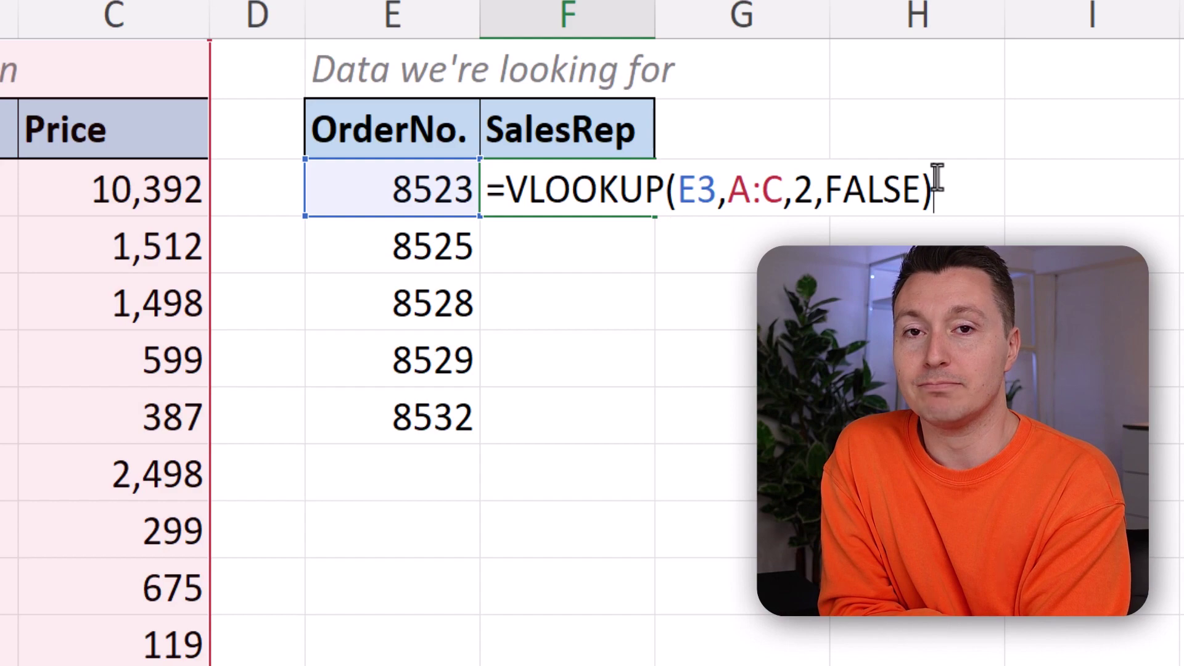
key(Return)
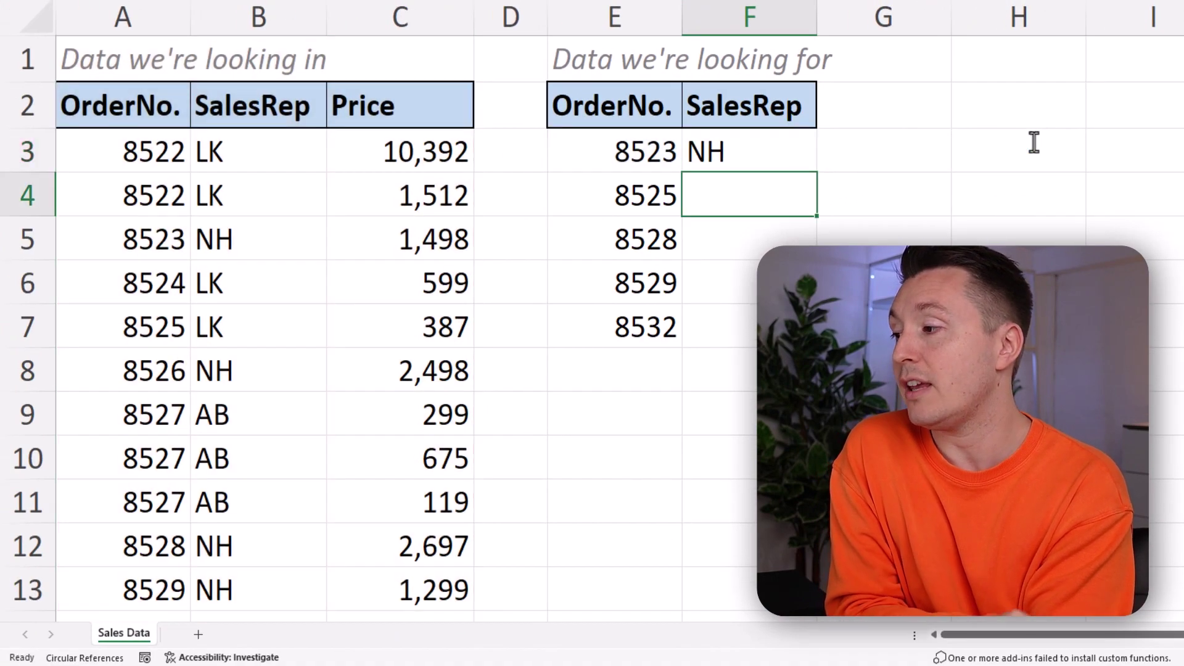
click(756, 150)
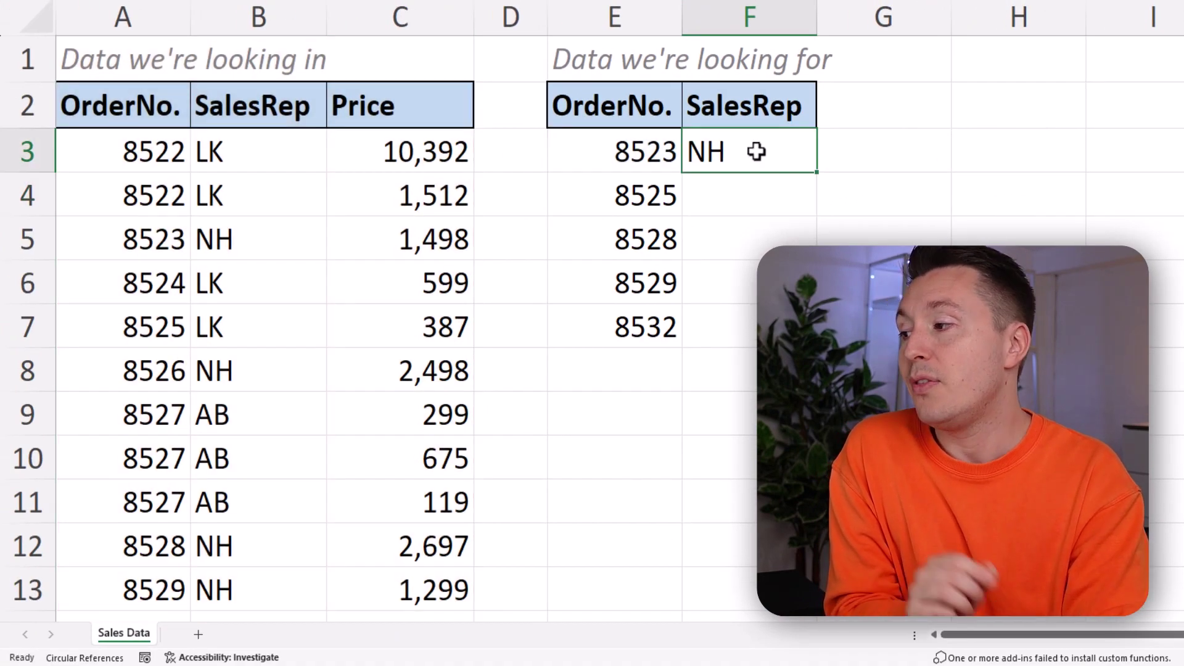
click(617, 146)
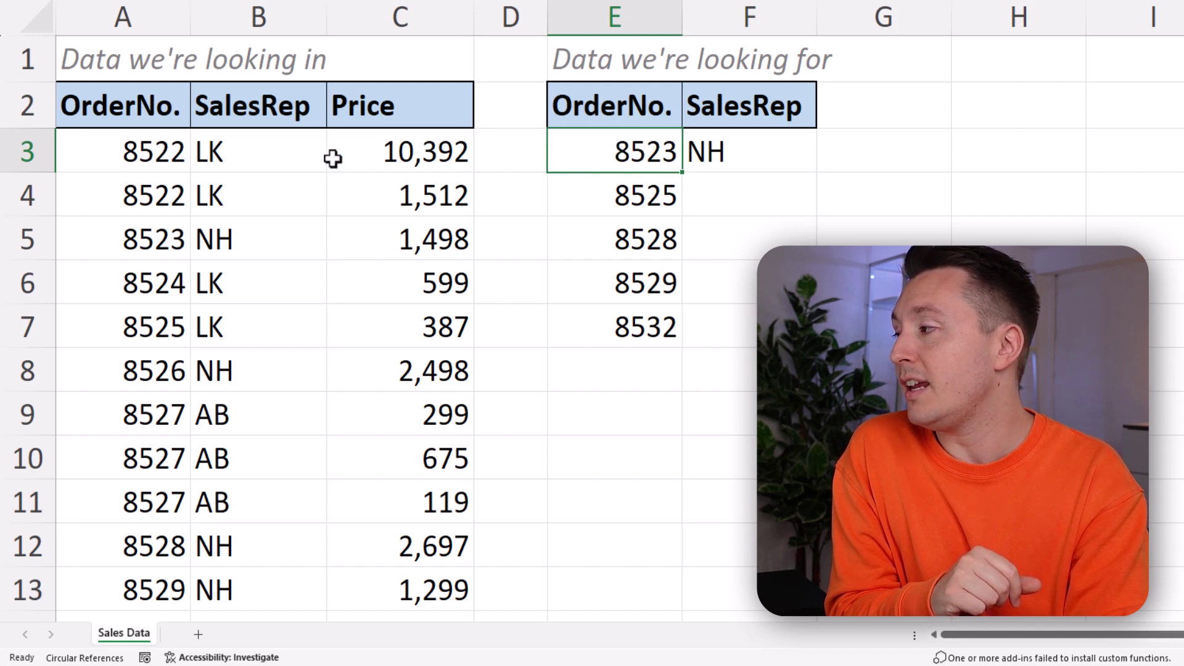
click(250, 239)
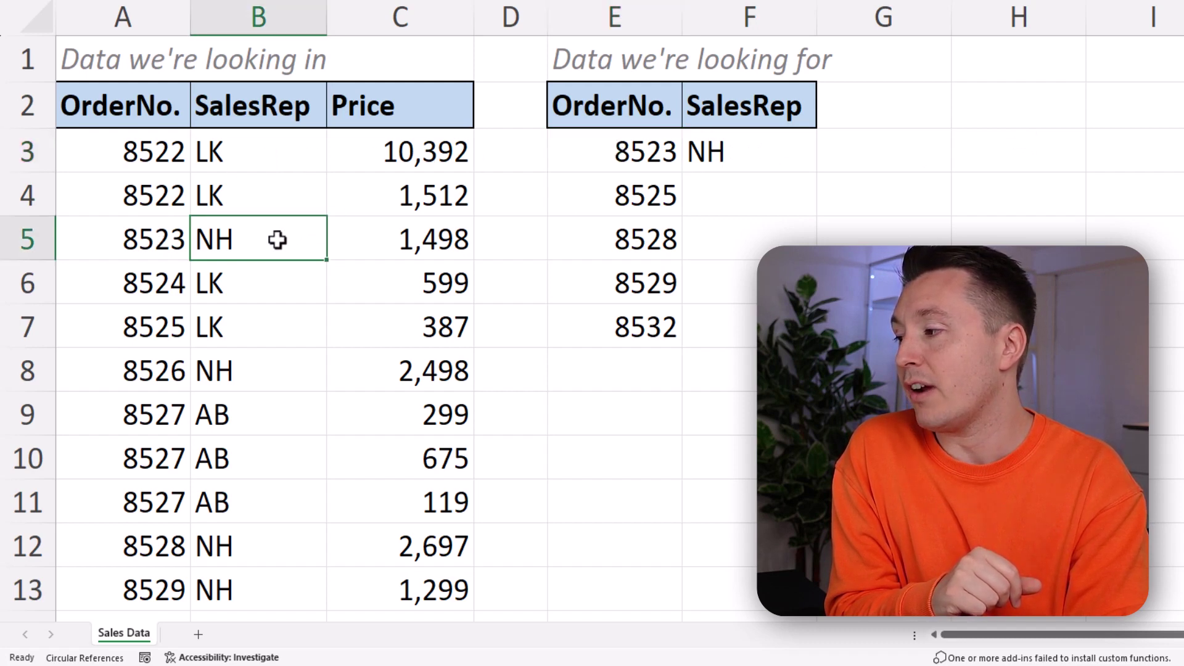
Fill the F3 lookup down through F7
click(777, 159)
drag(818, 176, 764, 339)
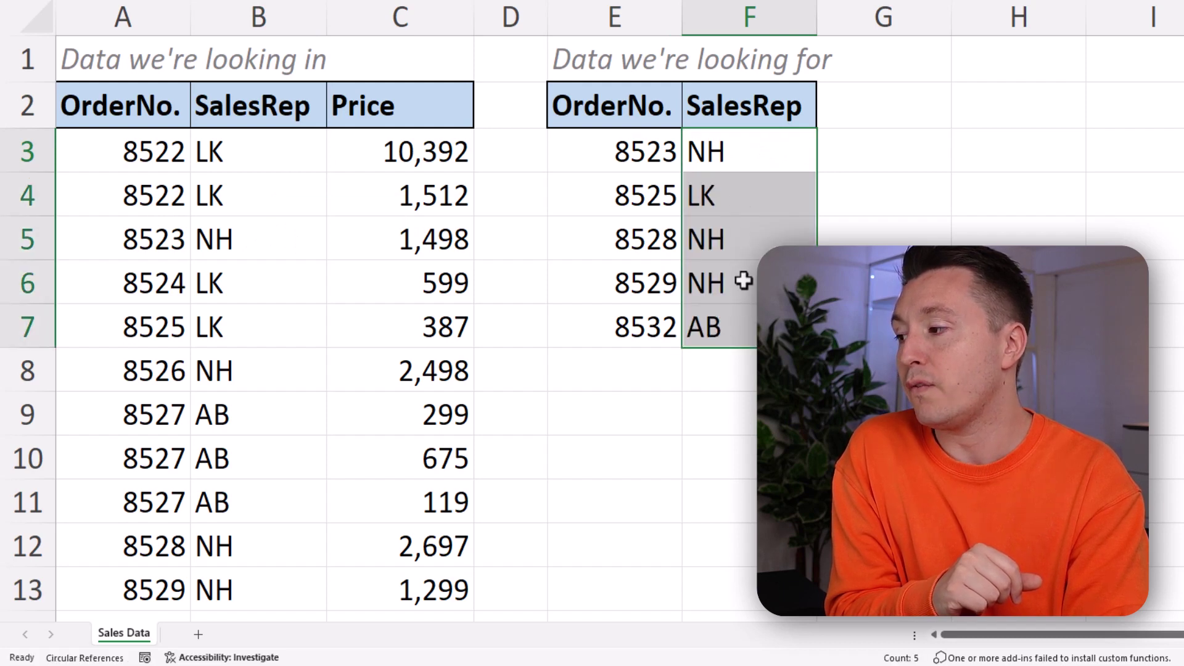
click(745, 140)
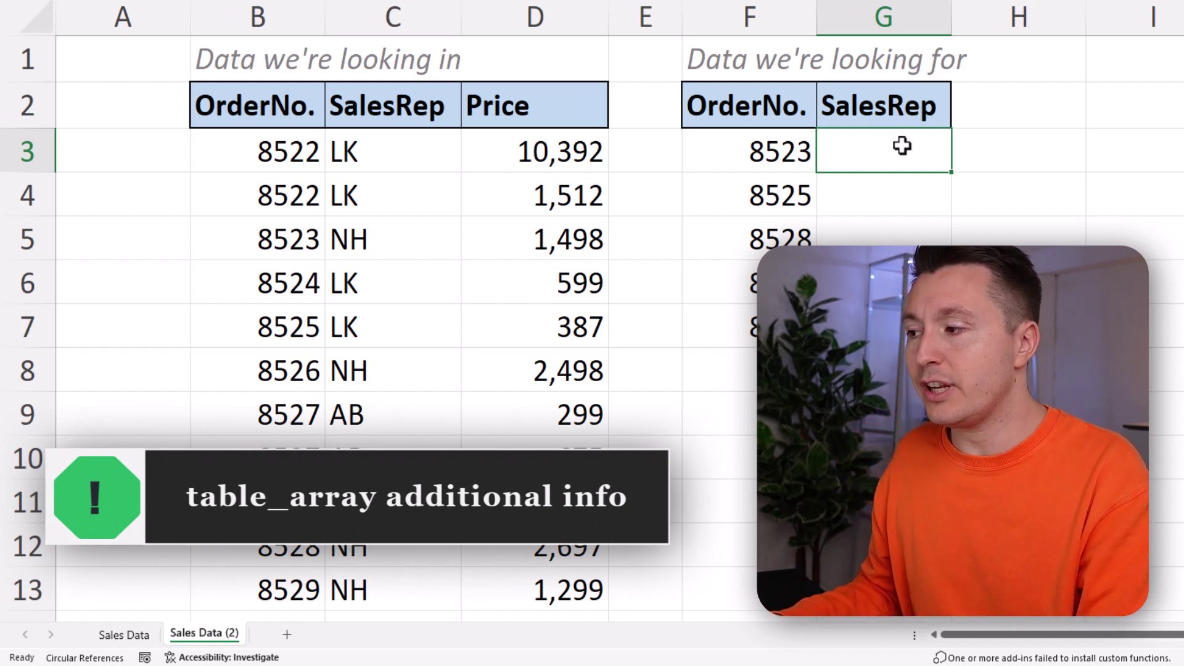
On Sales Data (2), enter =VLOOKUP(F3, in G3 using order number F3
text(=)
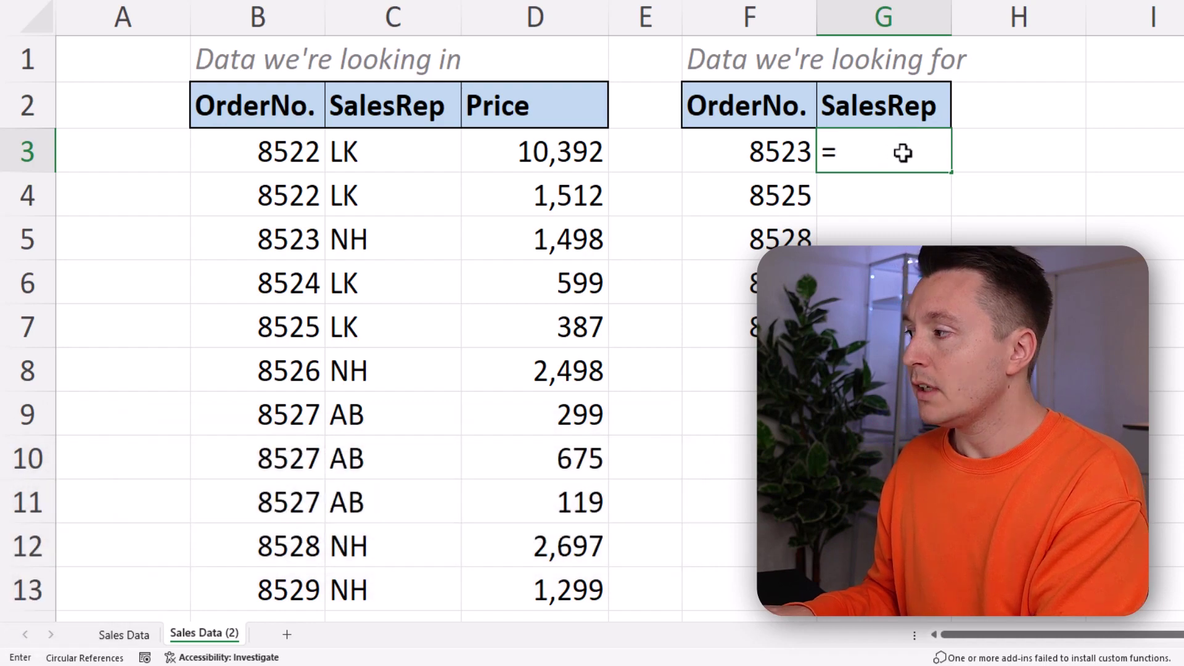
text(VLOOKUP()
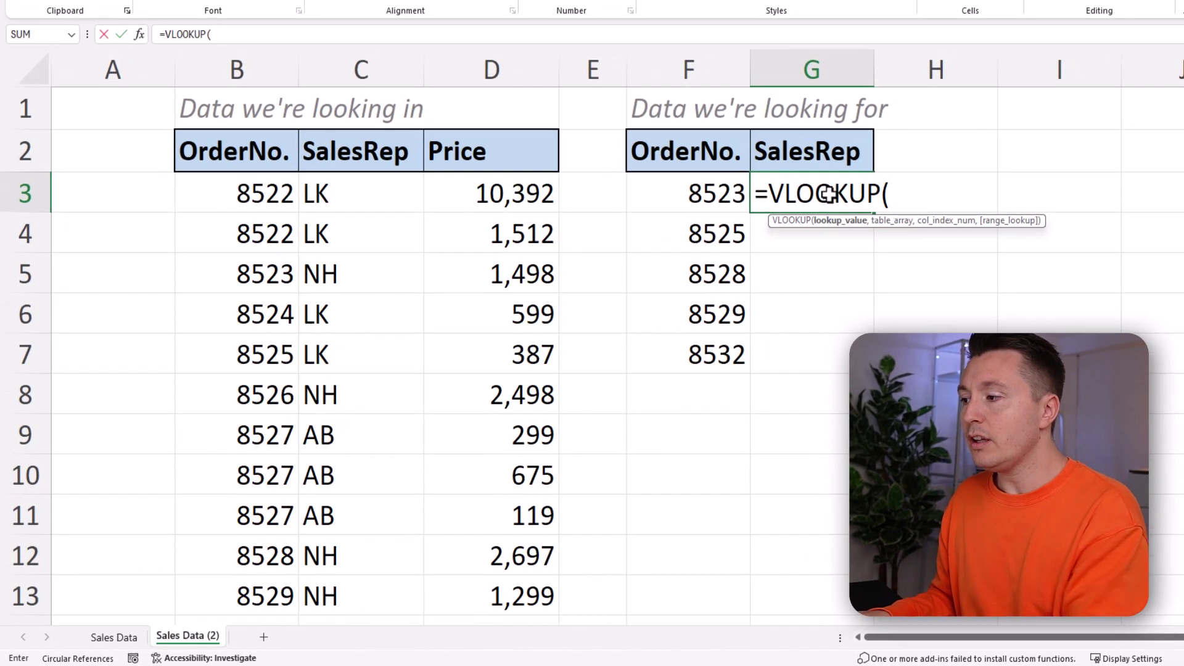
click(703, 190)
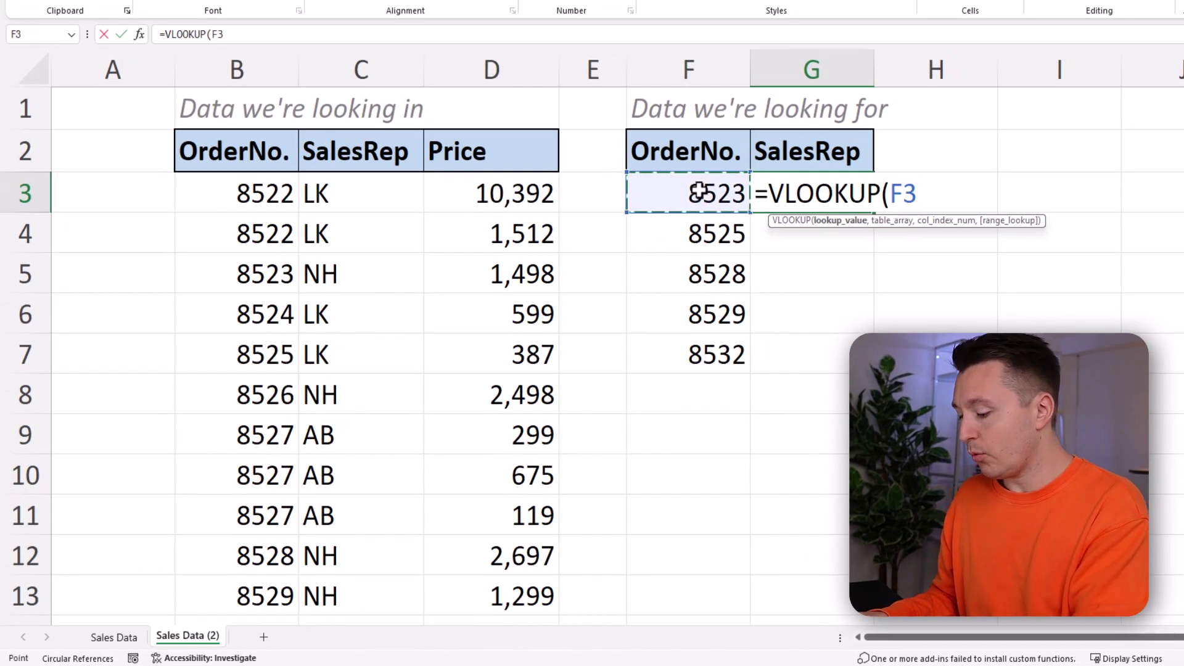
text(,)
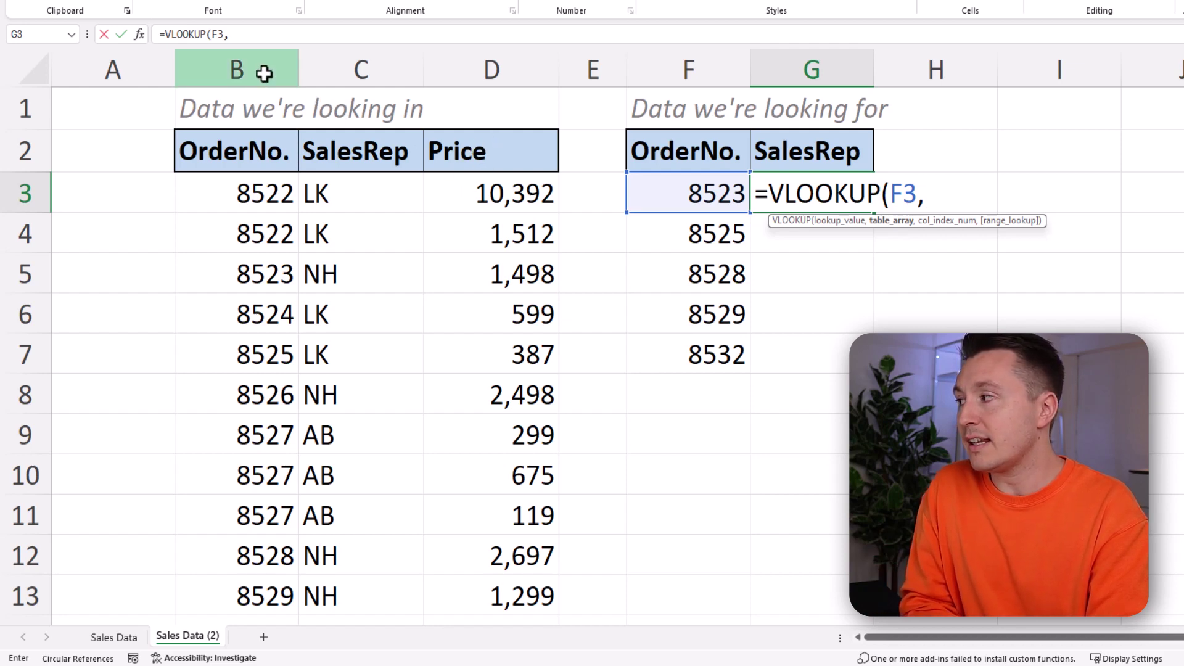
Add columns B:D as the table array in the G3 formula
drag(264, 74, 460, 72)
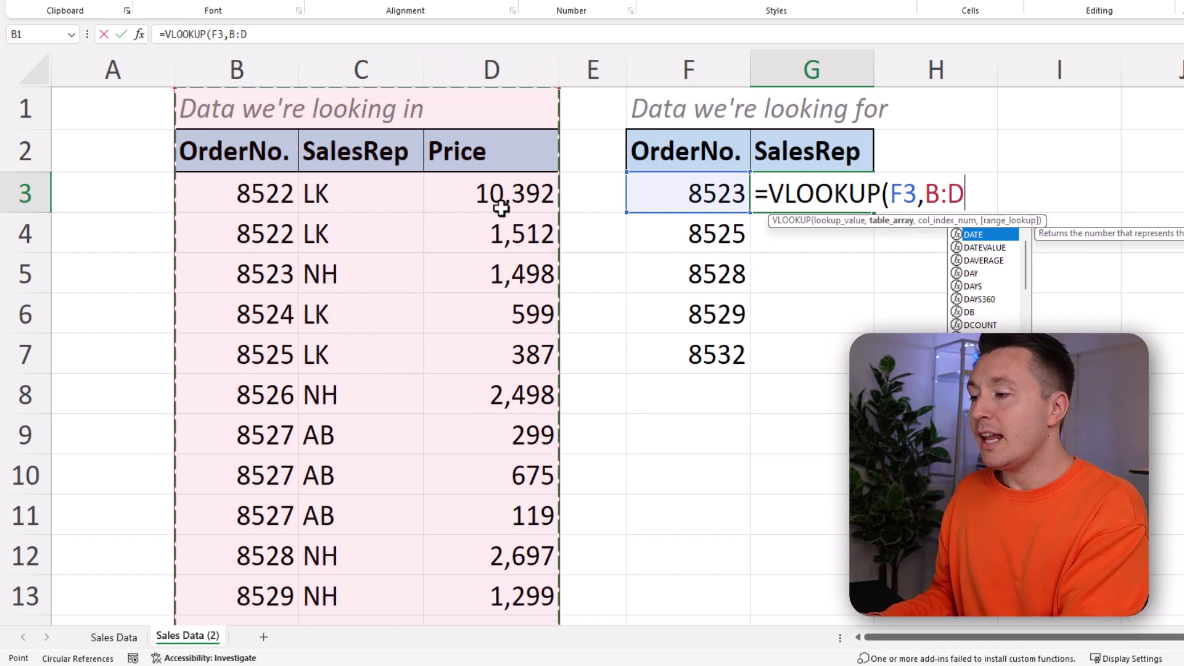
text(,2)
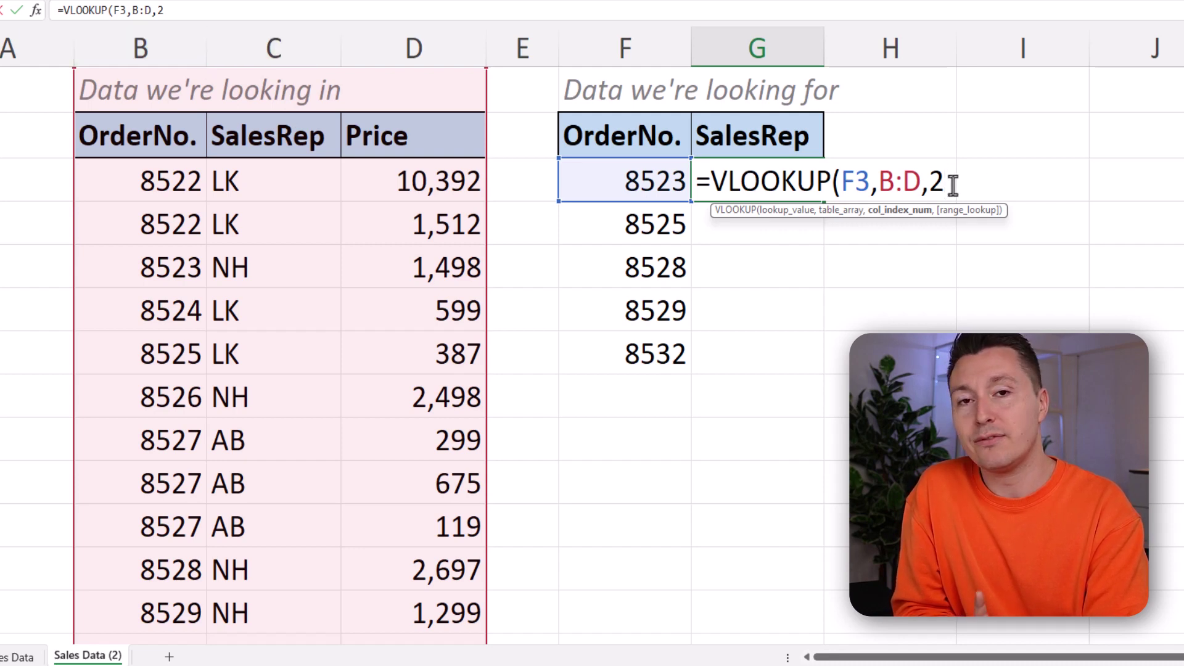
Finish G3 with ,FALSE) and enter it, returning NH for order 8523
text(,FALSE))
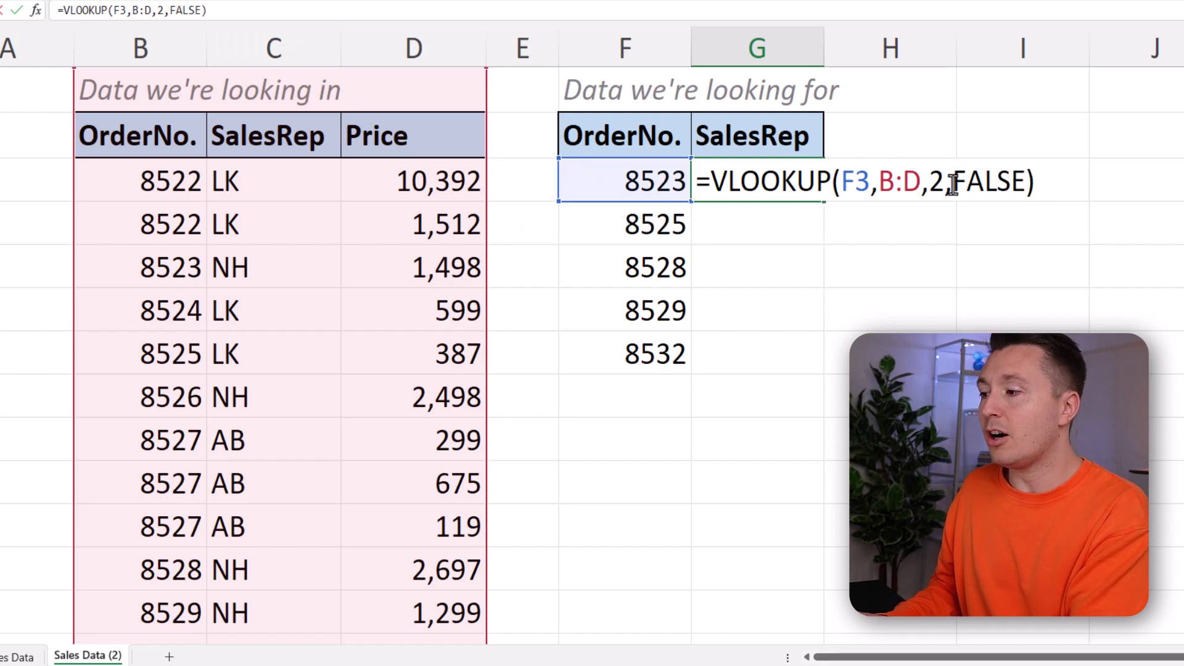
key(Return)
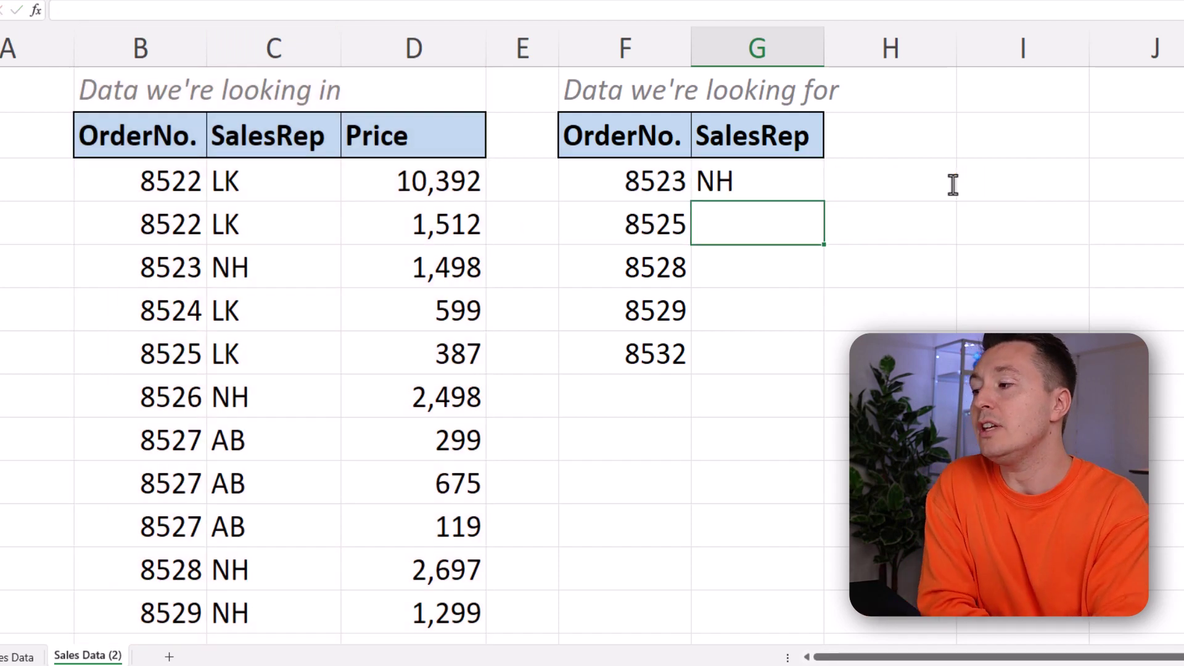
key(Up)
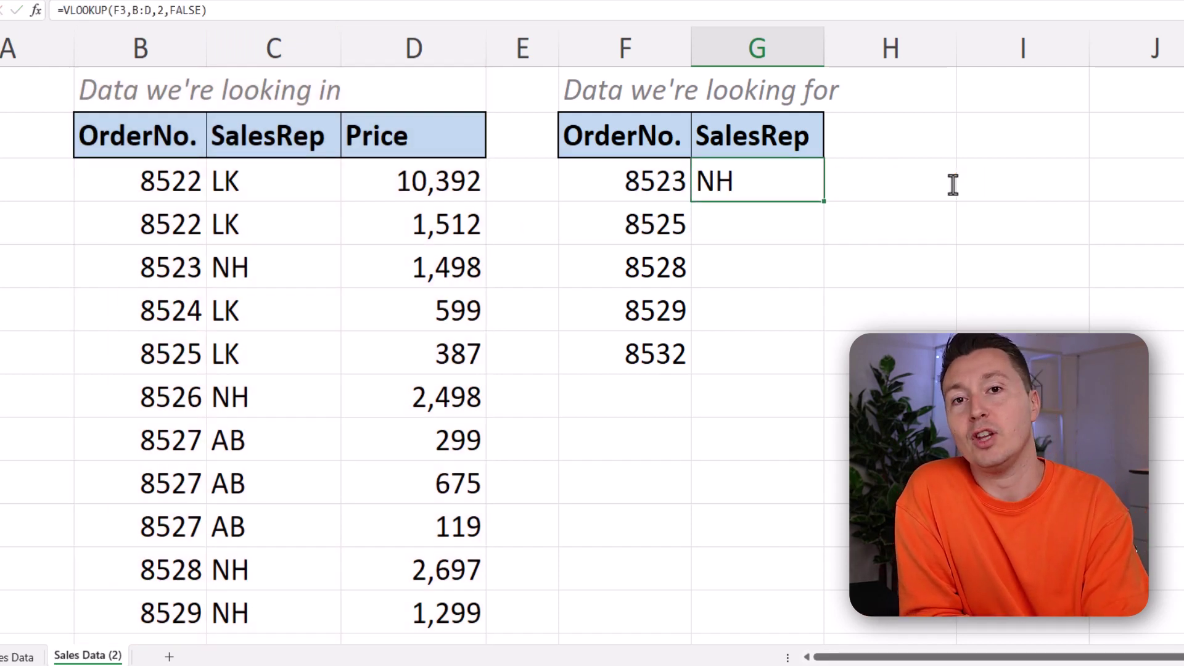